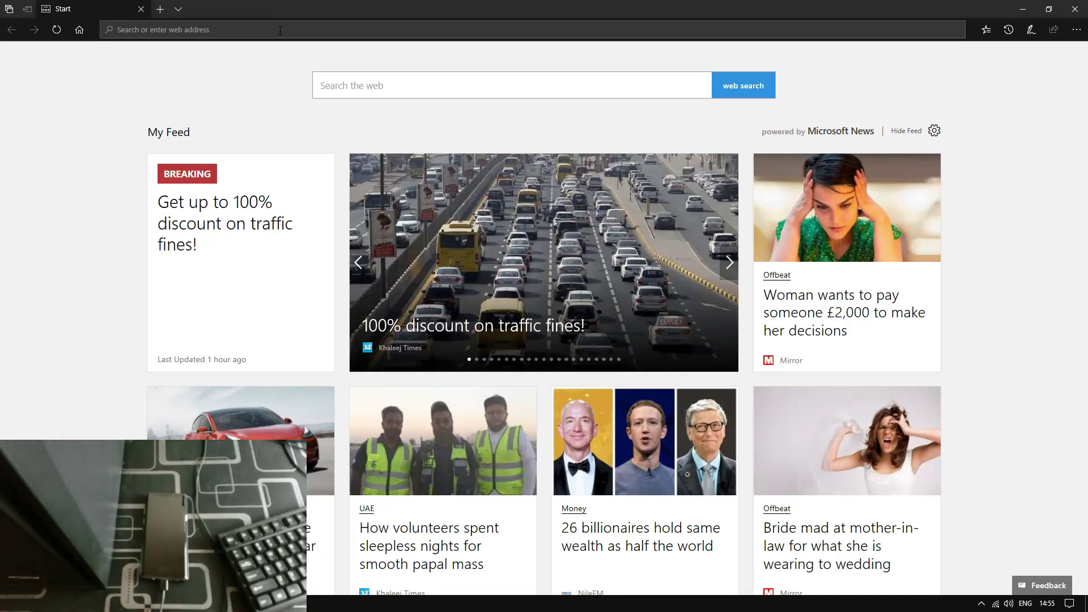
# Load sammobile.com in the browser and go to the site's firmware section.
pyautogui.write('sammobile.')
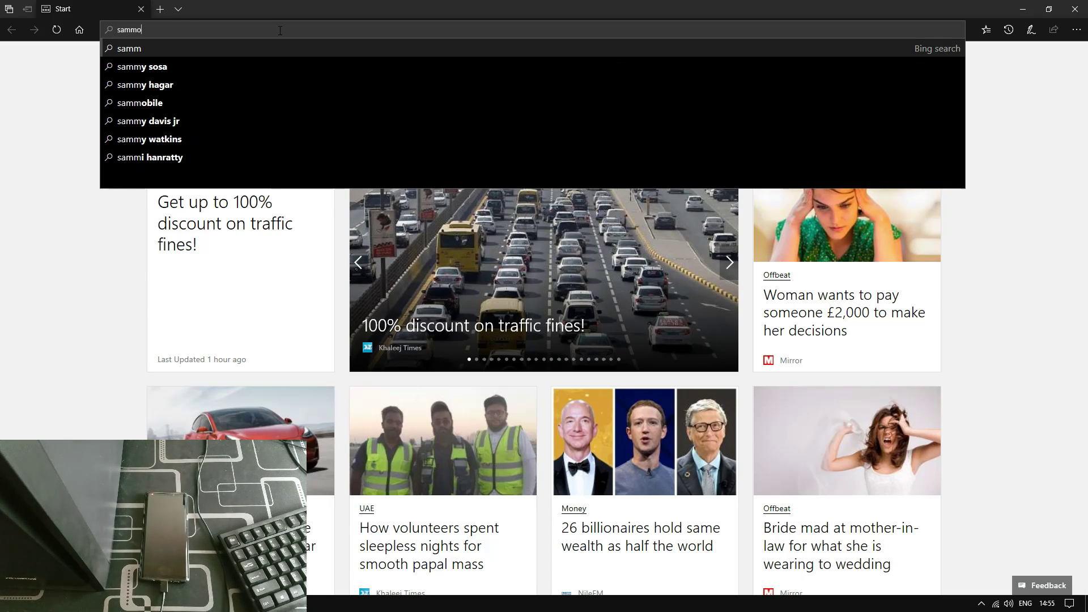
pyautogui.write('com')
pyautogui.press('Return')
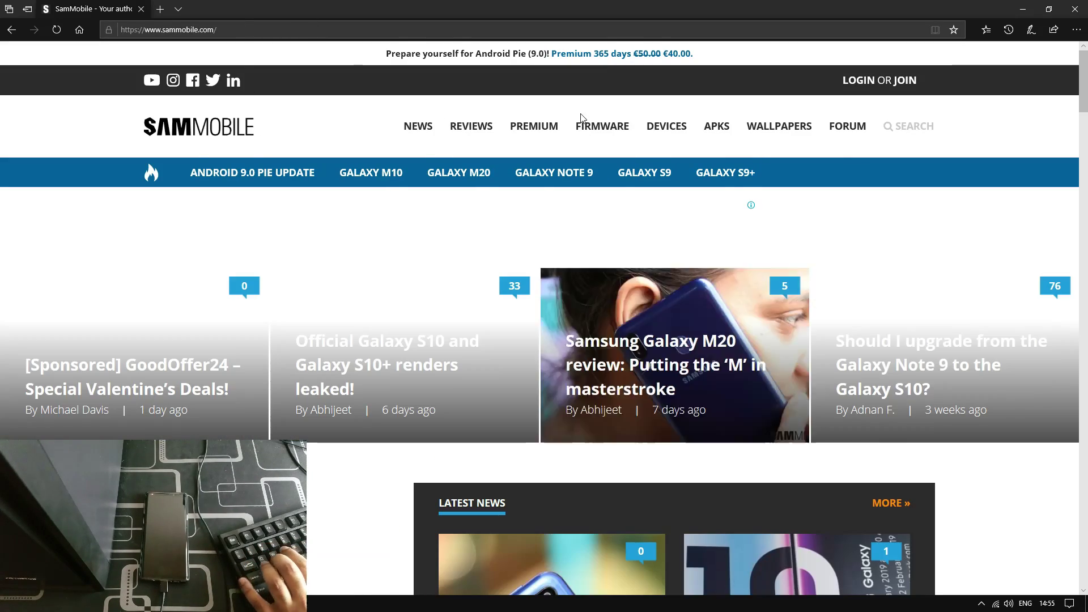
pyautogui.click(597, 128)
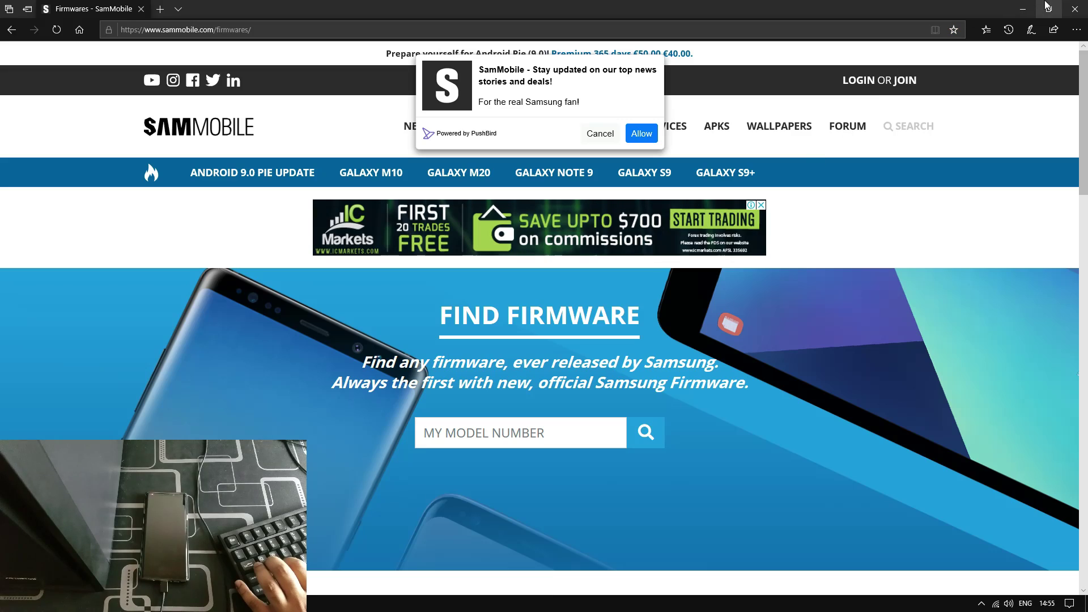
# Search the firmware database for model number SM-N960F.
pyautogui.click(571, 429)
pyautogui.write('SM-N960F')
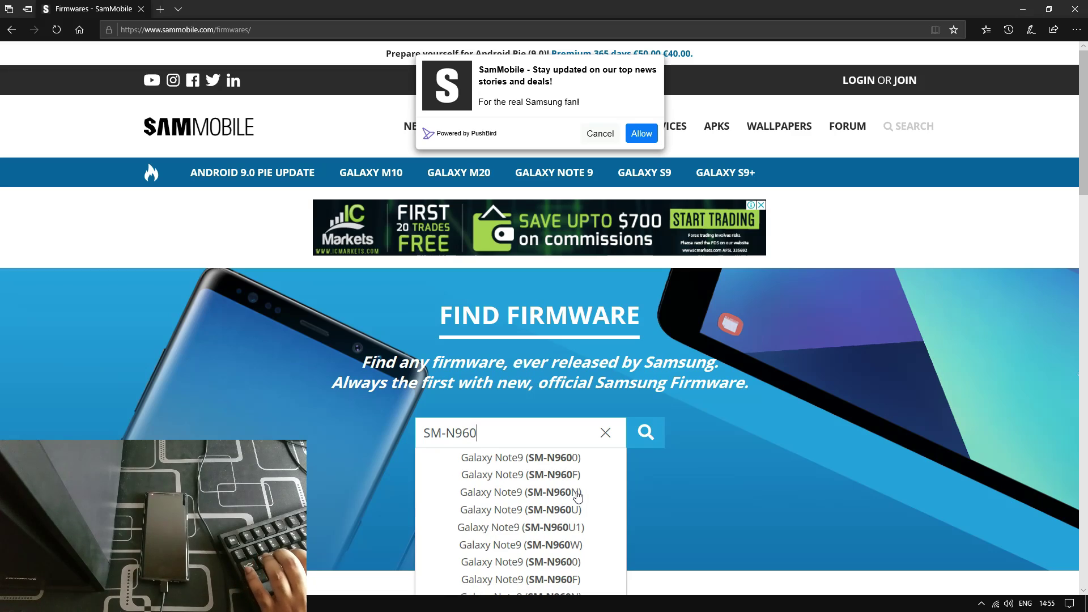
pyautogui.click(564, 458)
pyautogui.click(646, 433)
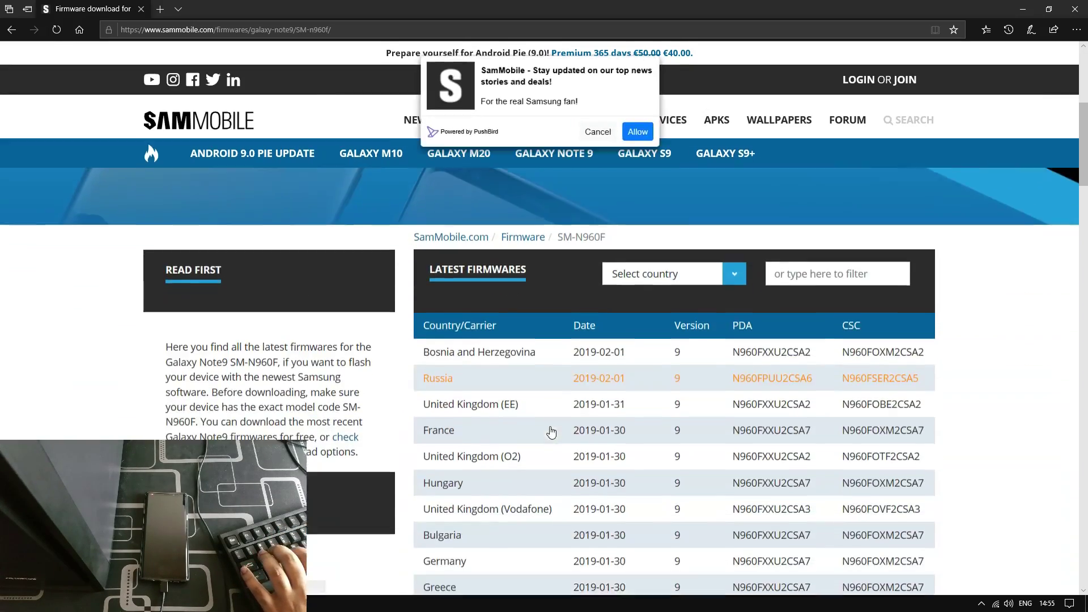
# Filter the SM-N960F firmware list by country to United Arab Emirates (XSG).
pyautogui.scroll(-2, 567, 283)
pyautogui.click(642, 204)
pyautogui.scroll(-20, 644, 206)
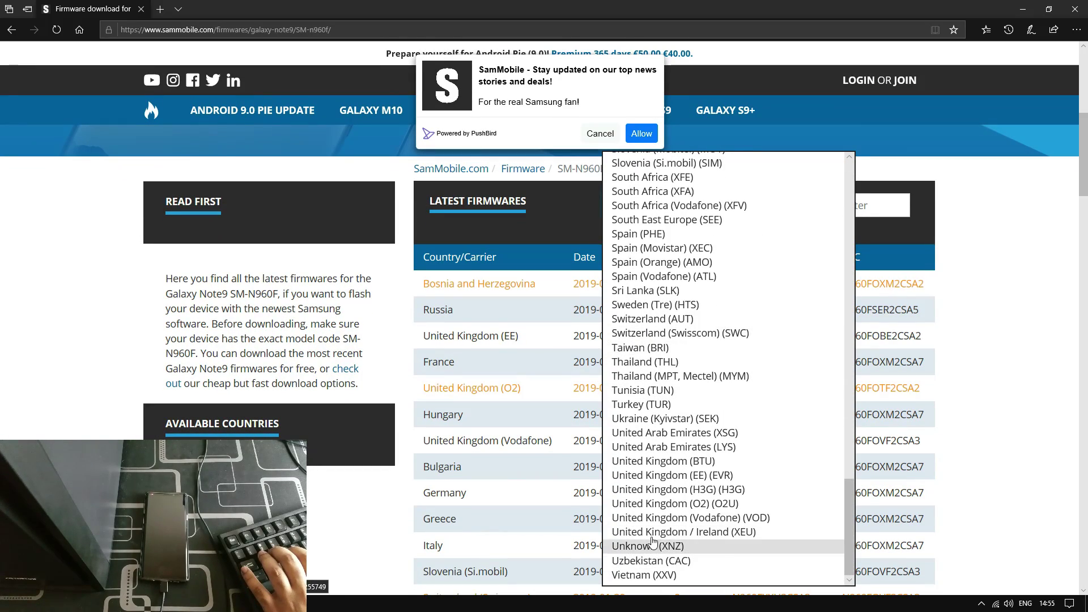
pyautogui.click(668, 432)
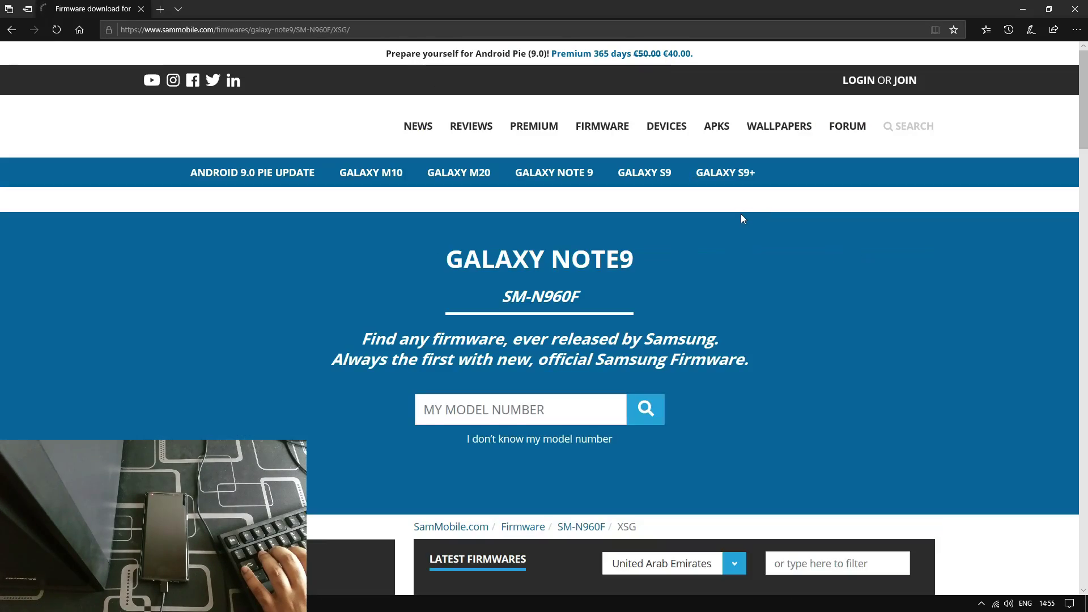
# Open the Android 8.1.0 firmware page for N960FXXS2ARL4 and examine its free and premium download options.
pyautogui.scroll(-10, 546, 557)
pyautogui.scroll(8, 516, 553)
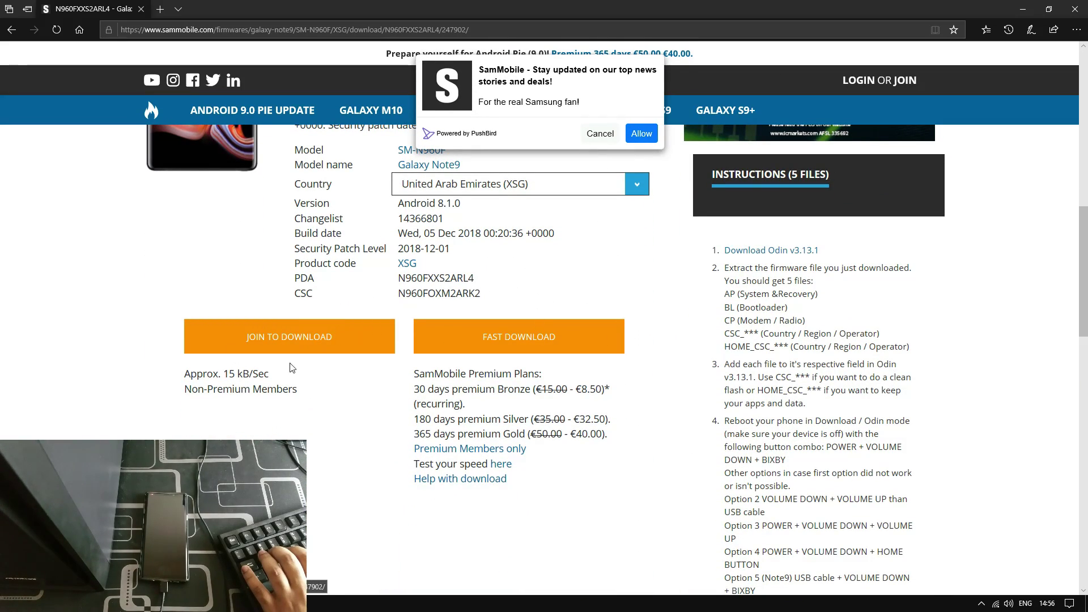
pyautogui.moveTo(281, 379); pyautogui.dragTo(163, 378)
pyautogui.click(275, 378)
pyautogui.moveTo(244, 374); pyautogui.dragTo(223, 374)
pyautogui.click(300, 382)
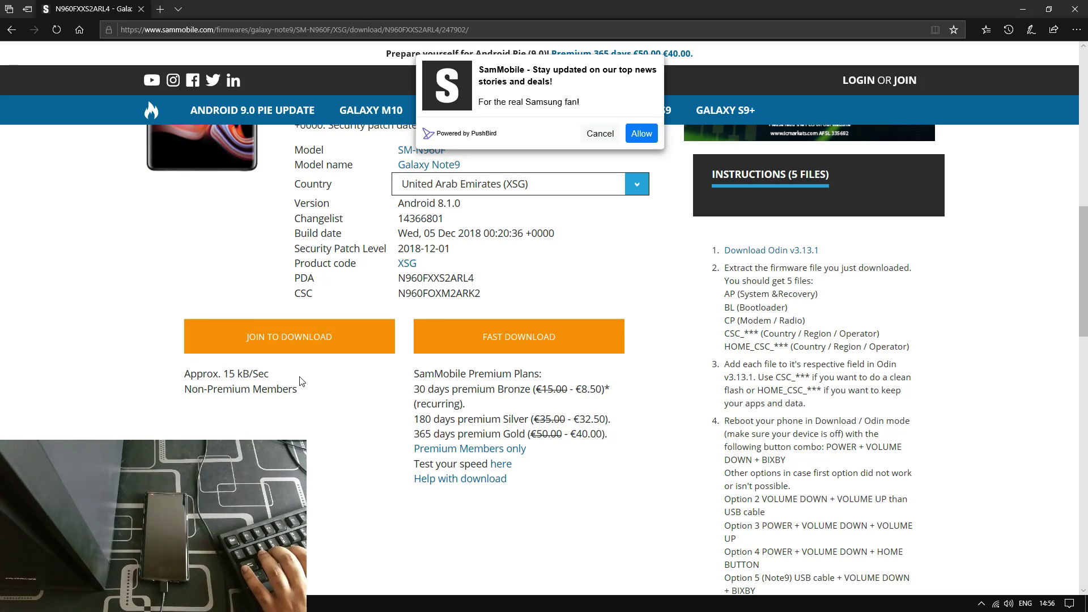
pyautogui.moveTo(501, 386); pyautogui.dragTo(614, 402)
pyautogui.click(614, 402)
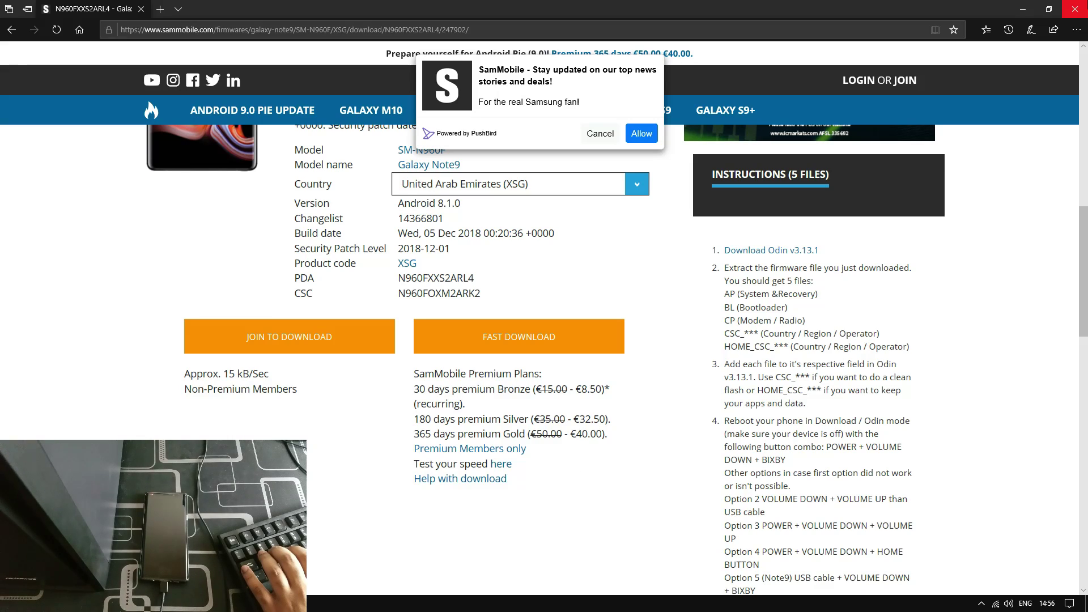
# Close the browser and inspect the extracted firmware files in the desktop folder N960FXXS2ARL4_N960FOXM2ARK2_XSG.
pyautogui.click(1075, 9)
pyautogui.rightClick(649, 165)
pyautogui.click(666, 214)
pyautogui.click(445, 194)
pyautogui.doubleClick(445, 194)
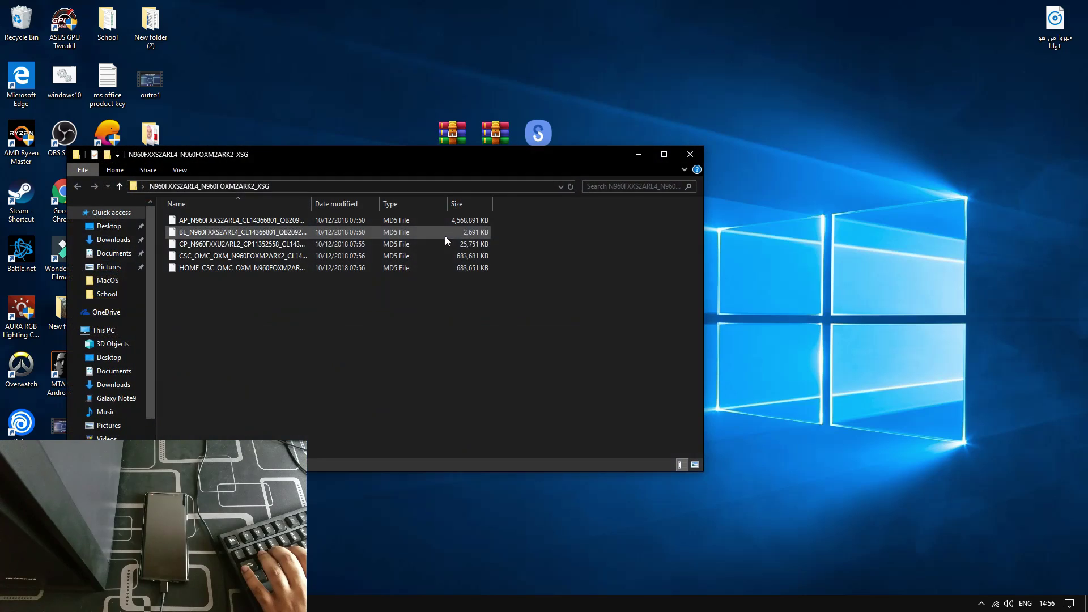
pyautogui.click(690, 161)
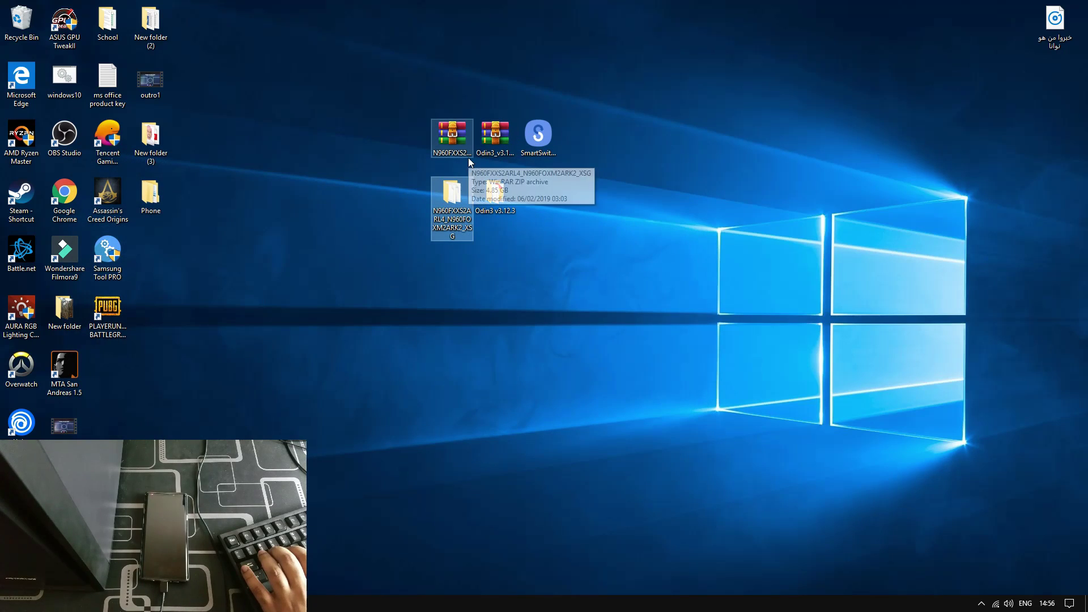
pyautogui.click(496, 190)
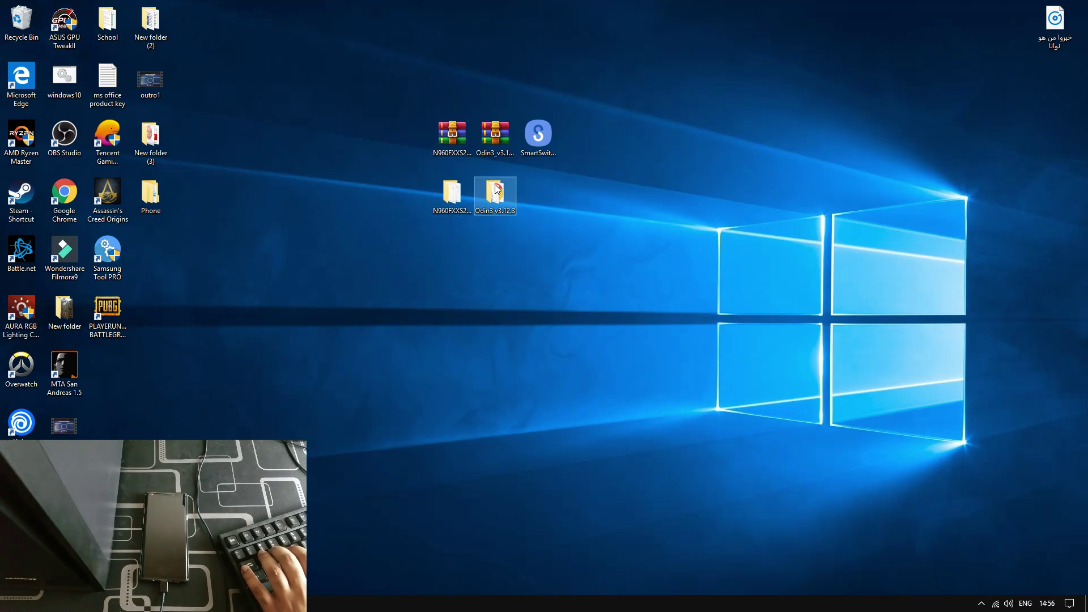
pyautogui.click(540, 140)
pyautogui.click(576, 175)
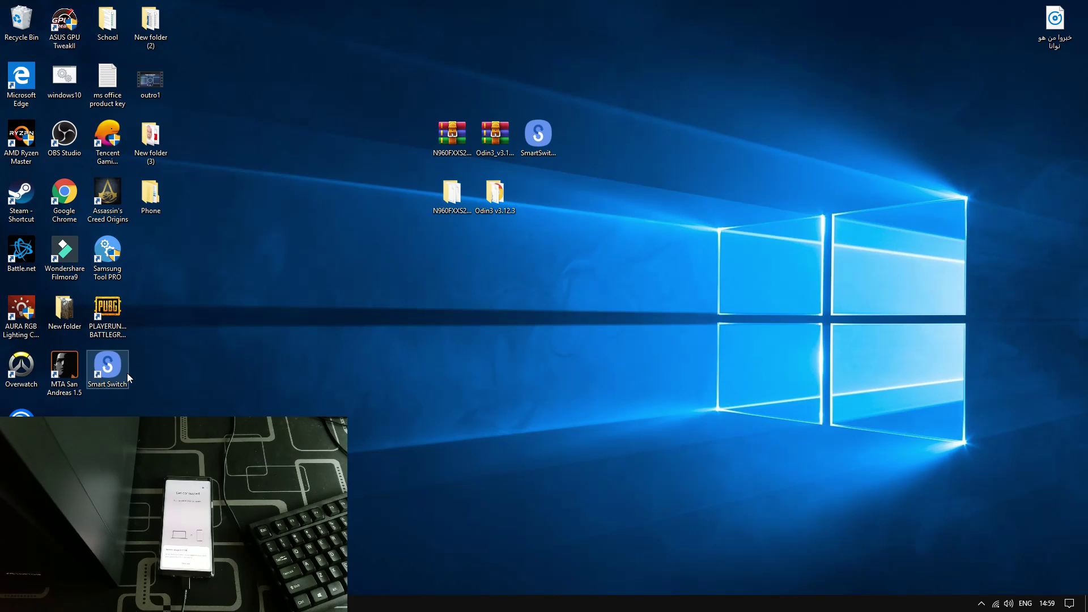
# Launch Smart Switch and check its backup file and software update preferences without changing them.
pyautogui.doubleClick(127, 373)
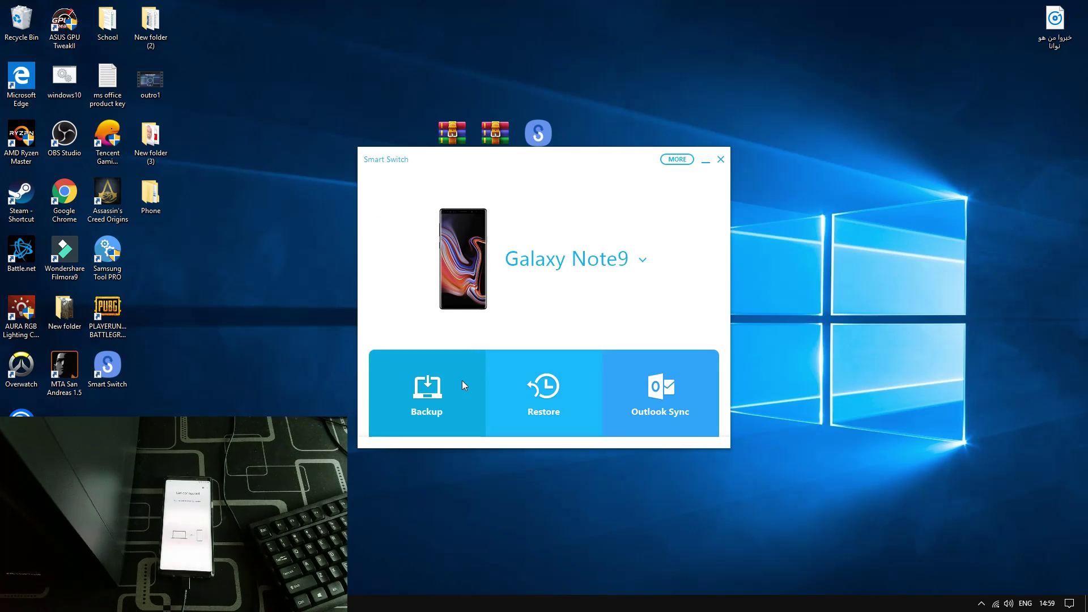
pyautogui.click(678, 160)
pyautogui.click(648, 215)
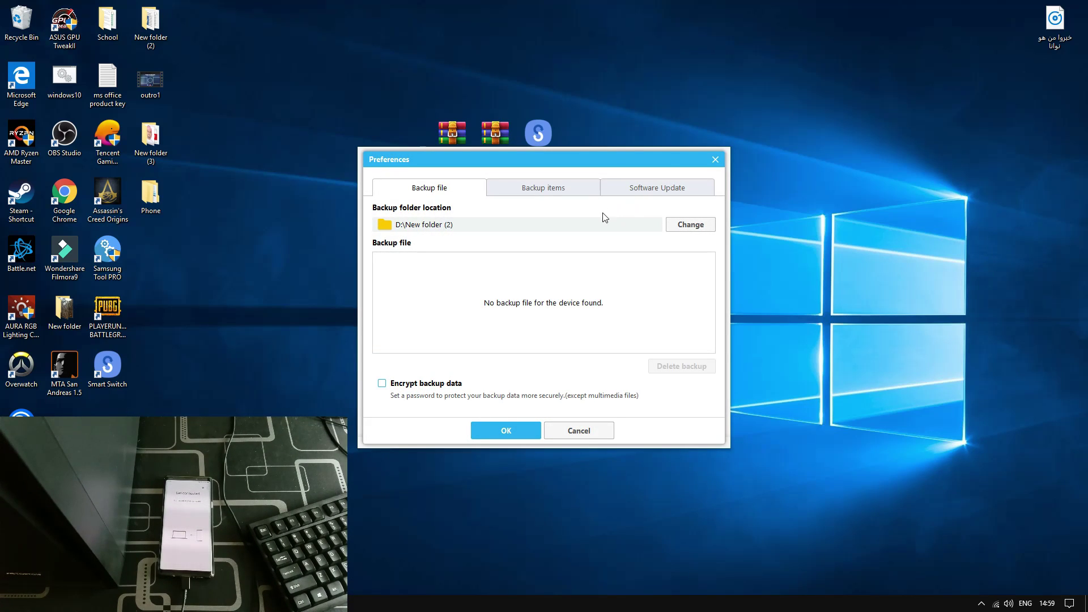
pyautogui.click(656, 190)
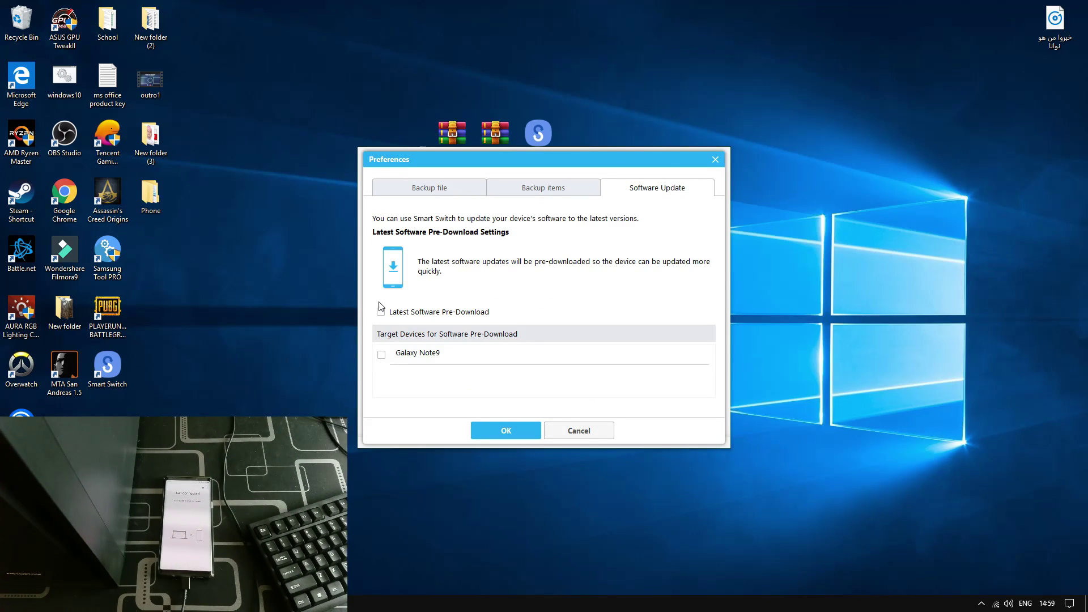
pyautogui.click(578, 431)
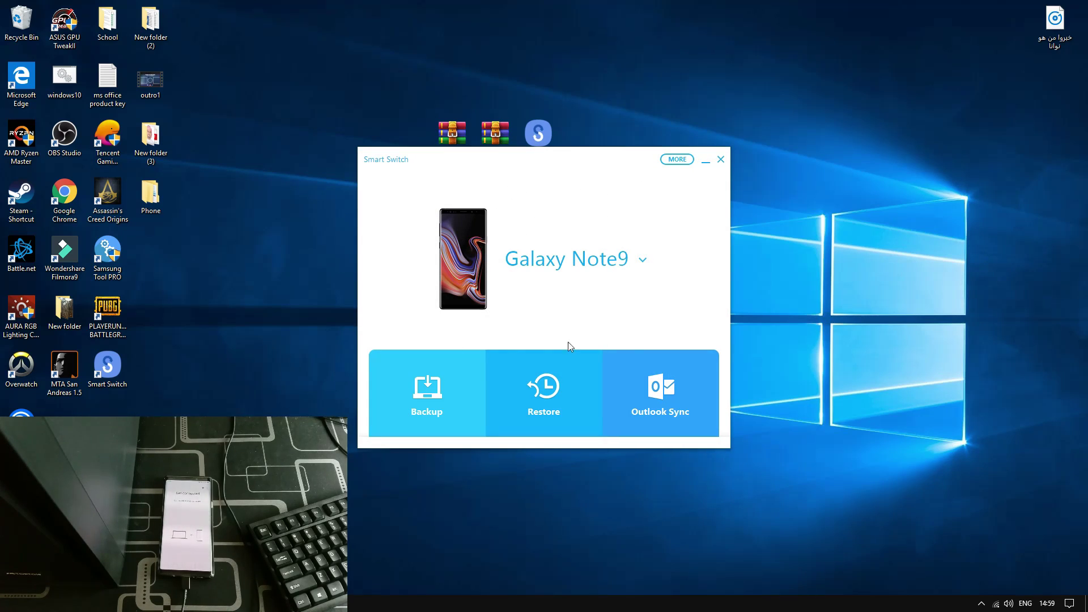
# Back up the Galaxy Note9 to the computer, review the list of backed-up categories and dismiss the summary.
pyautogui.click(416, 416)
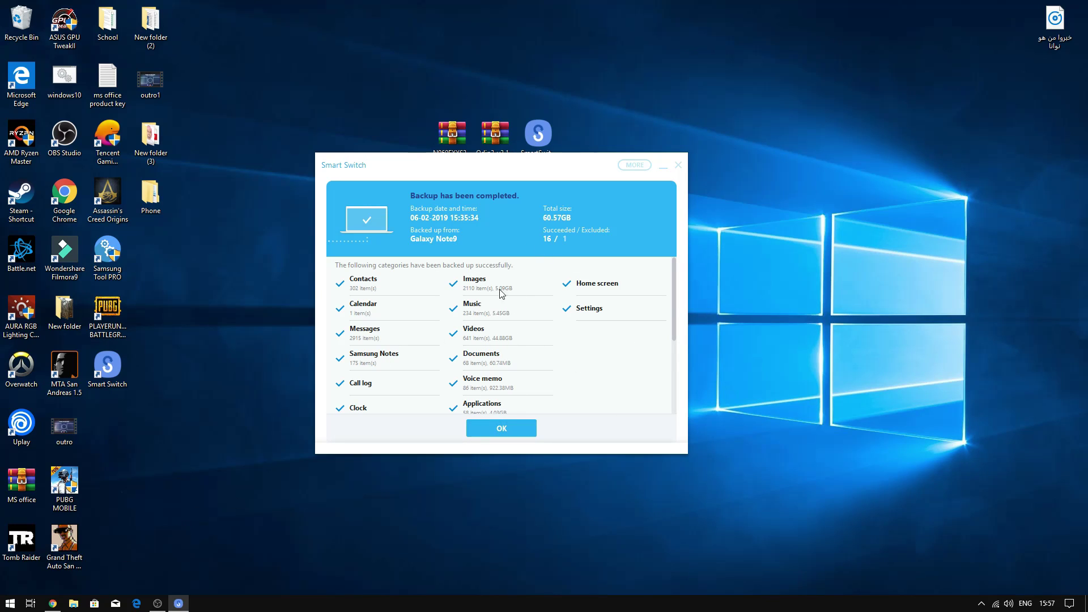
pyautogui.scroll(-3, 522, 354)
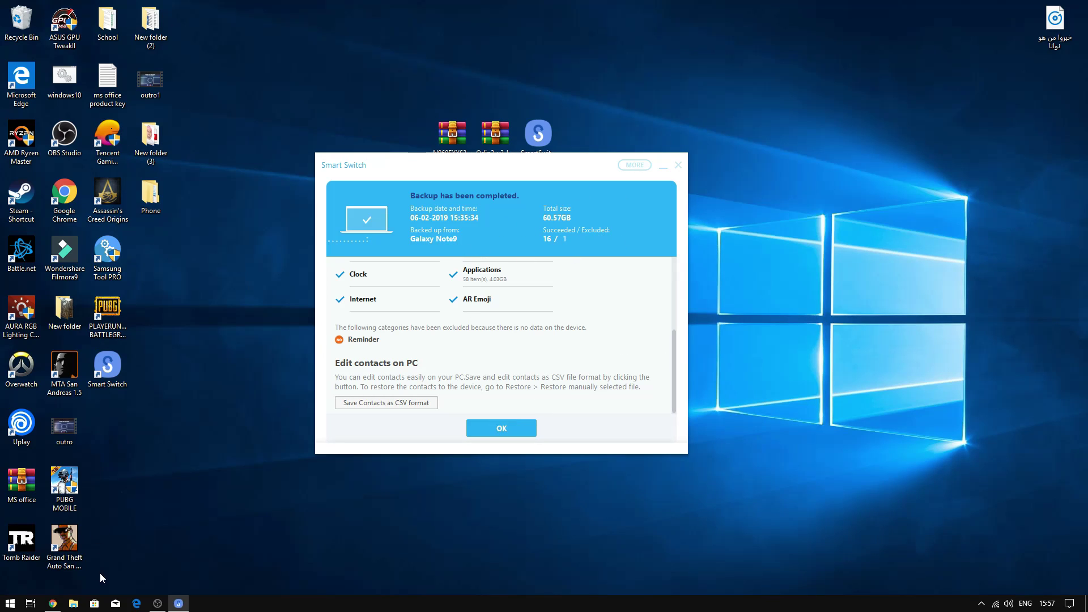
pyautogui.click(494, 426)
pyautogui.moveTo(436, 186); pyautogui.dragTo(444, 132)
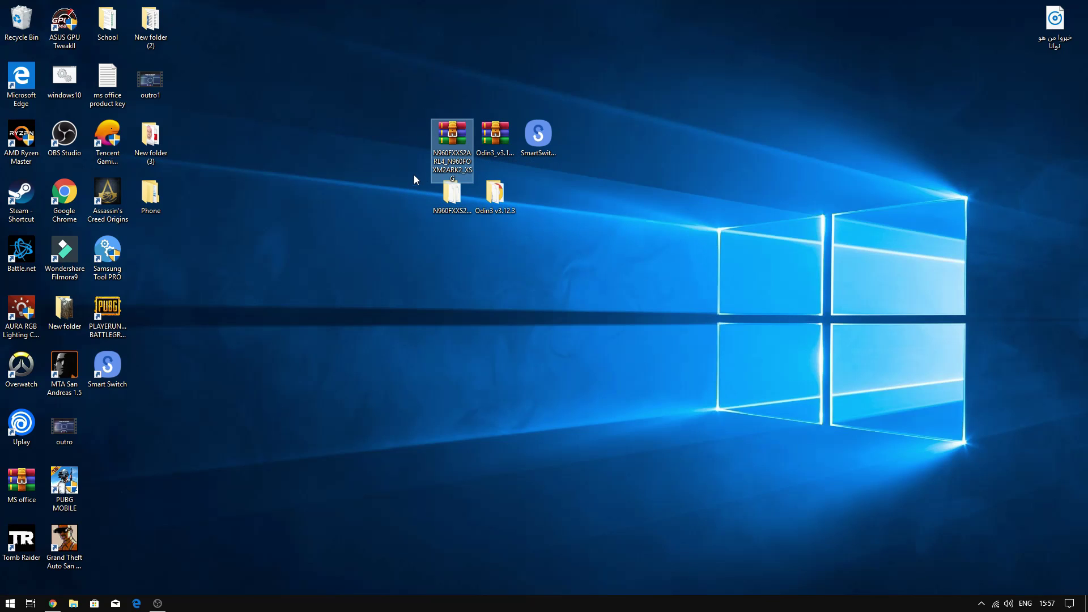
pyautogui.click(500, 146)
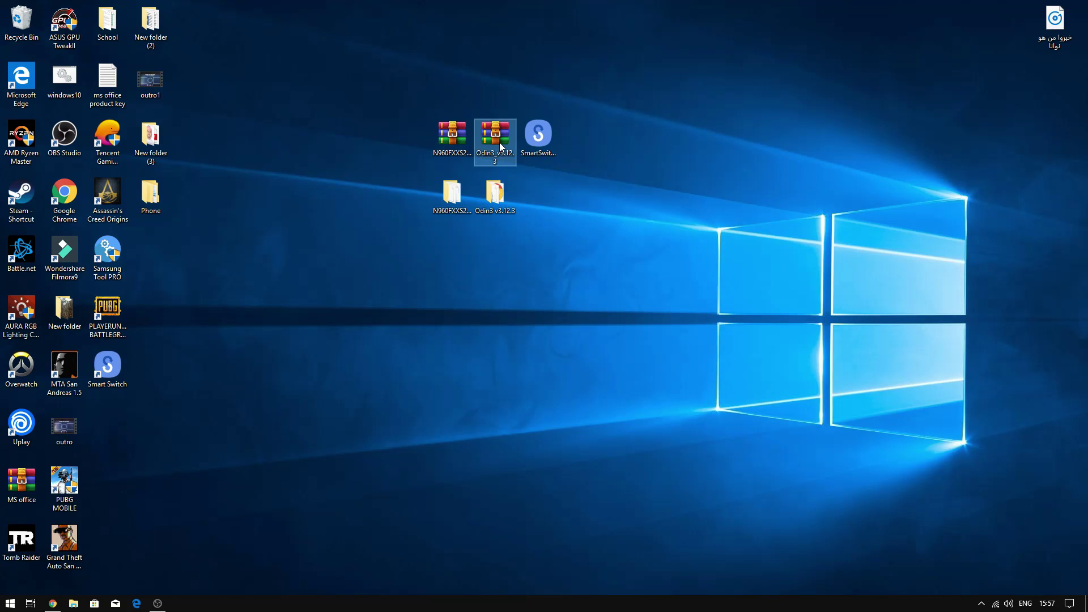
pyautogui.click(504, 230)
pyautogui.moveTo(501, 244); pyautogui.dragTo(434, 192)
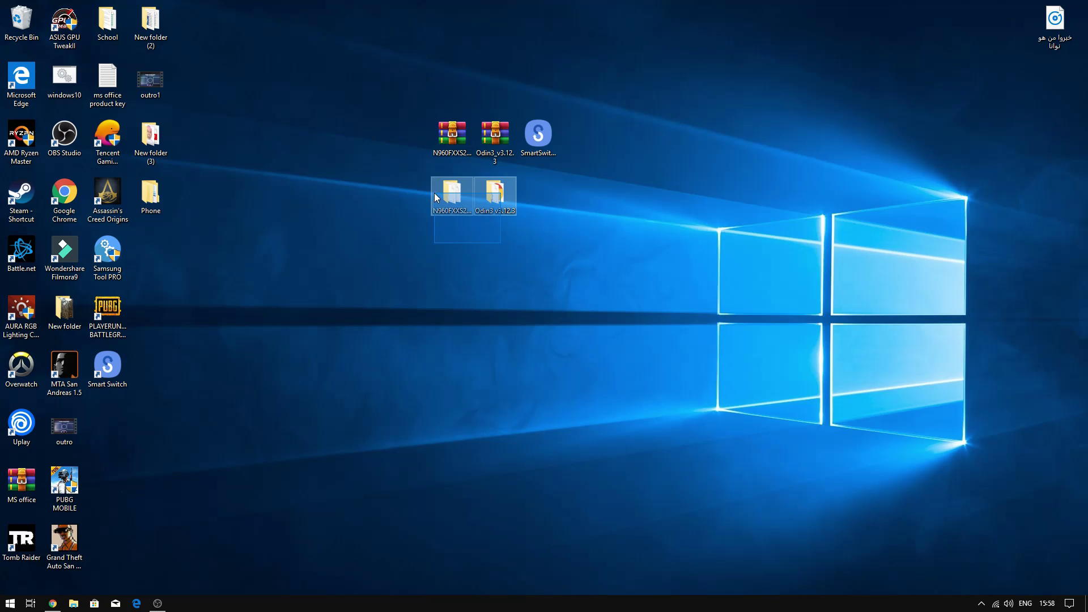
pyautogui.click(505, 226)
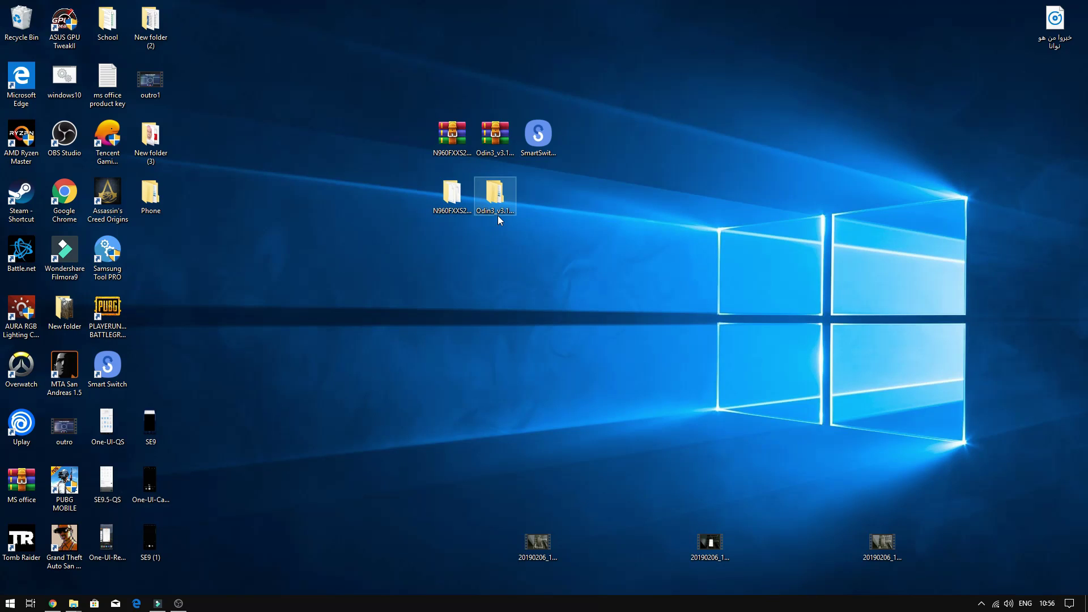
# Launch Odin3 v3.13.1 from its extracted desktop folder, accept the model warning and clear away the folder window.
pyautogui.doubleClick(498, 215)
pyautogui.doubleClick(357, 251)
pyautogui.doubleClick(336, 271)
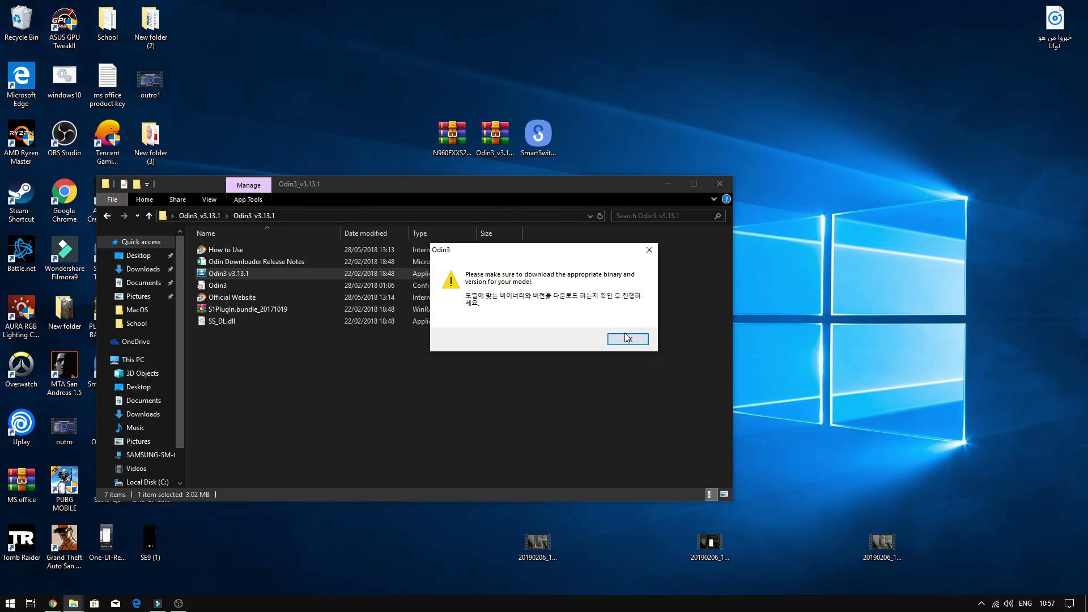
pyautogui.click(627, 338)
pyautogui.click(293, 187)
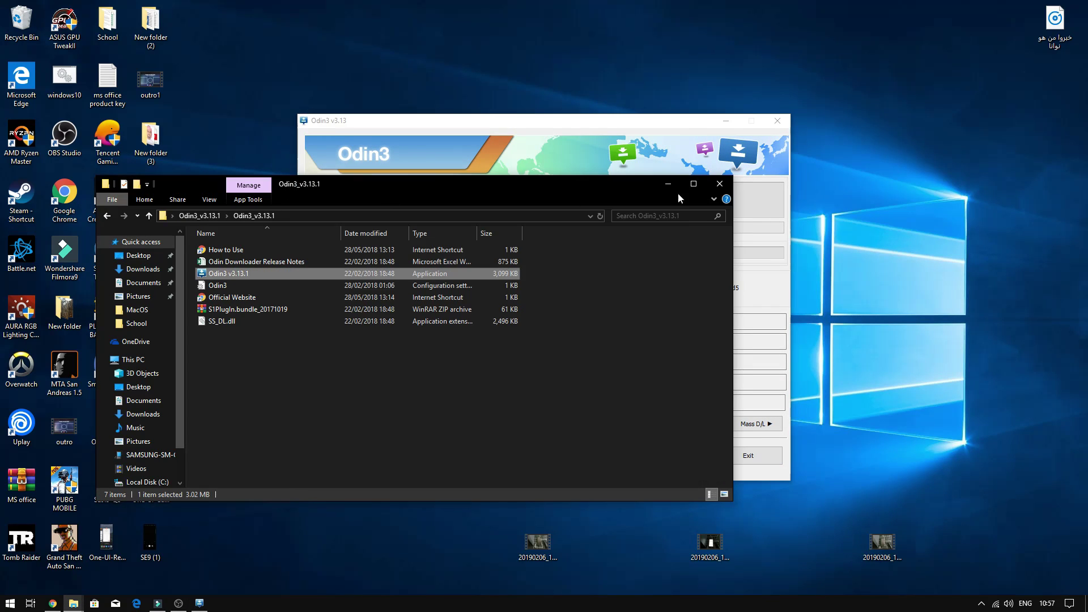
pyautogui.click(709, 187)
# Load the BL_N960FXXS2ARL4 file from the desktop folder N960FXXS2ARL4_N960FOXM2ARK2_XSG into Odin's BL slot.
pyautogui.click(553, 322)
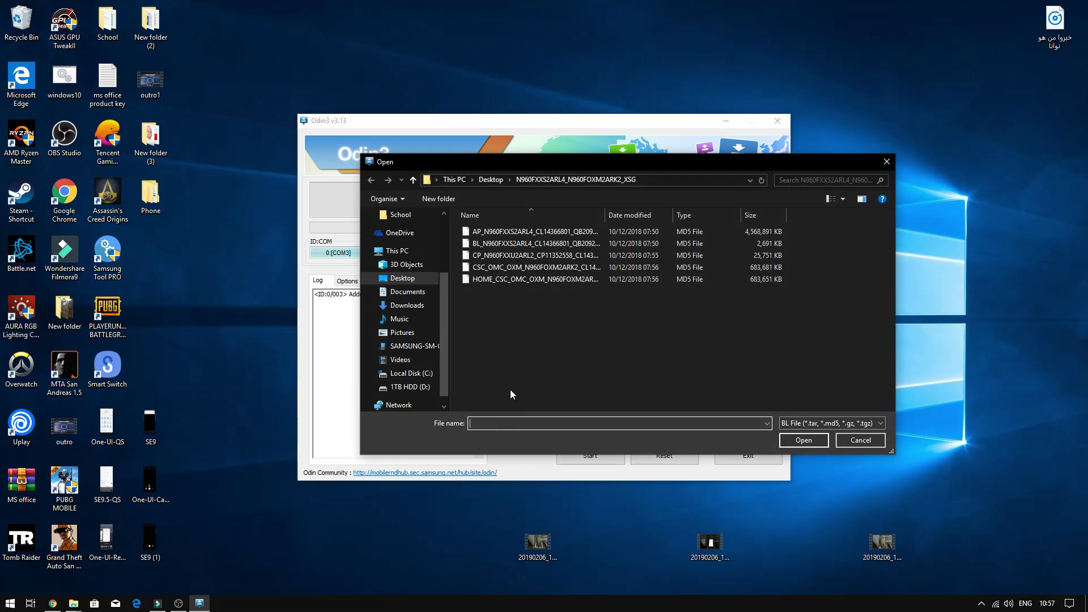
pyautogui.click(449, 179)
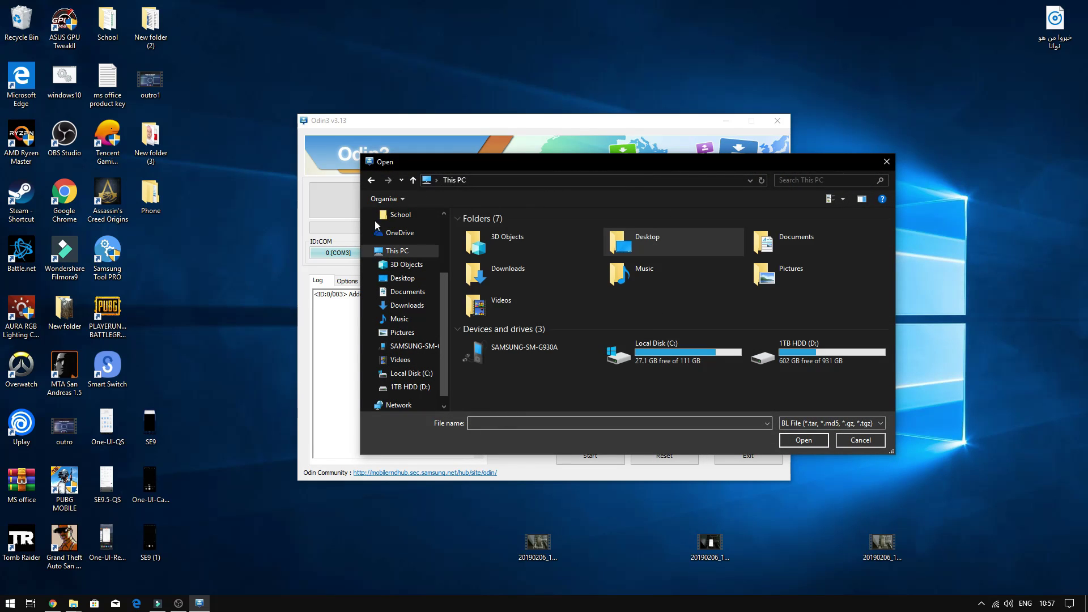
pyautogui.doubleClick(672, 246)
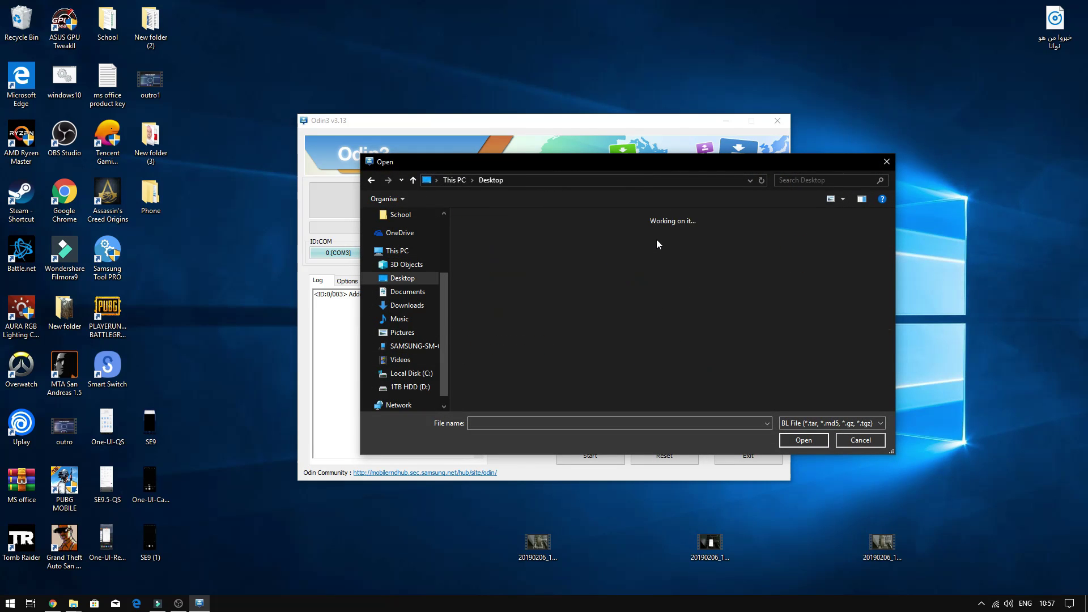
pyautogui.doubleClick(488, 248)
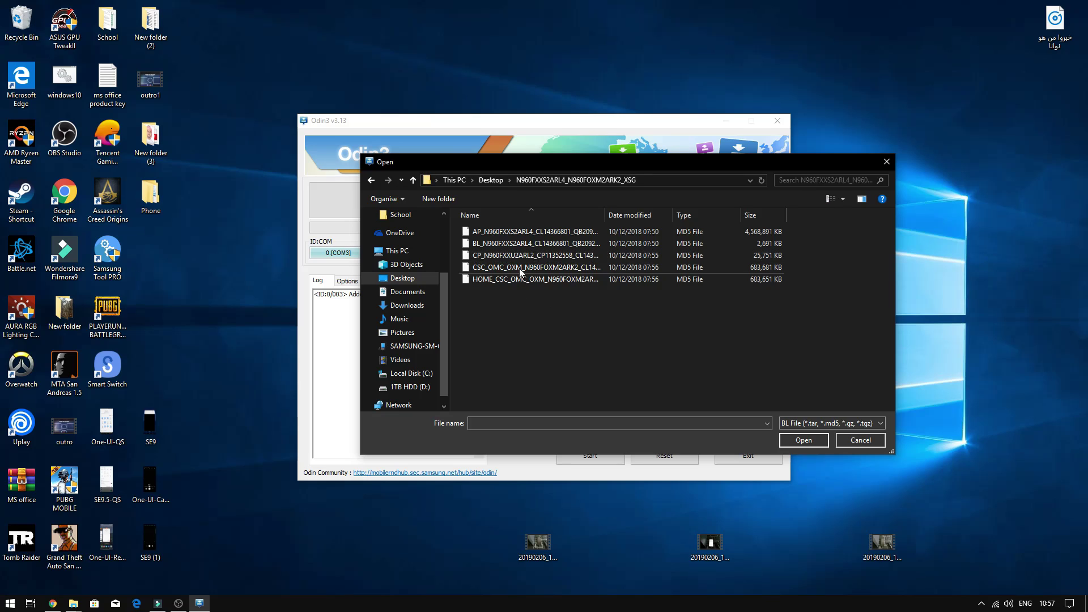
pyautogui.doubleClick(486, 249)
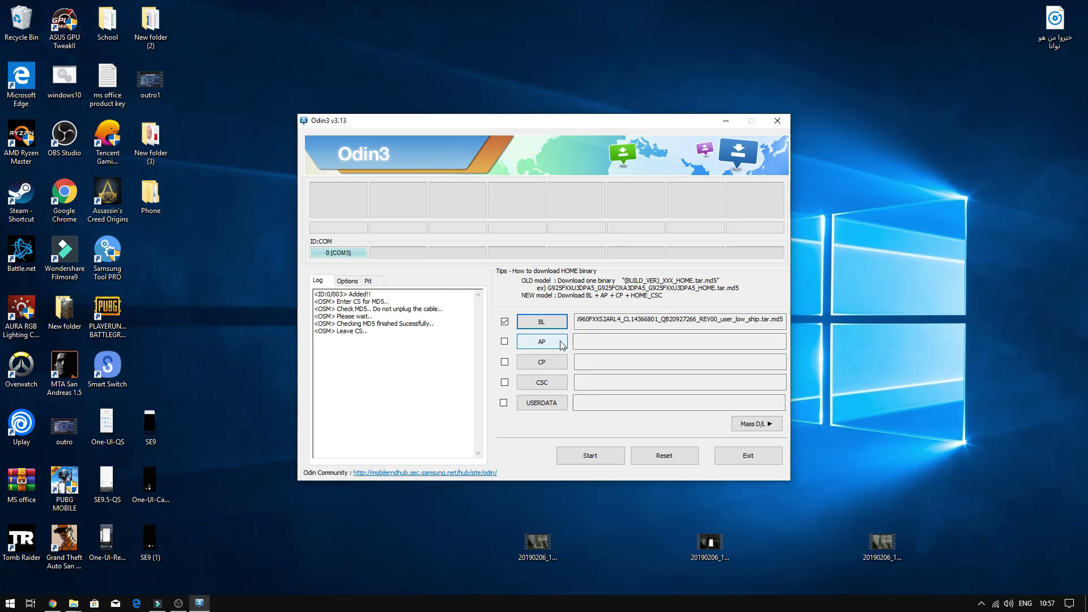
# Load the AP_N960FXXS2ARL4 firmware file into the AP slot.
pyautogui.click(562, 345)
pyautogui.click(495, 234)
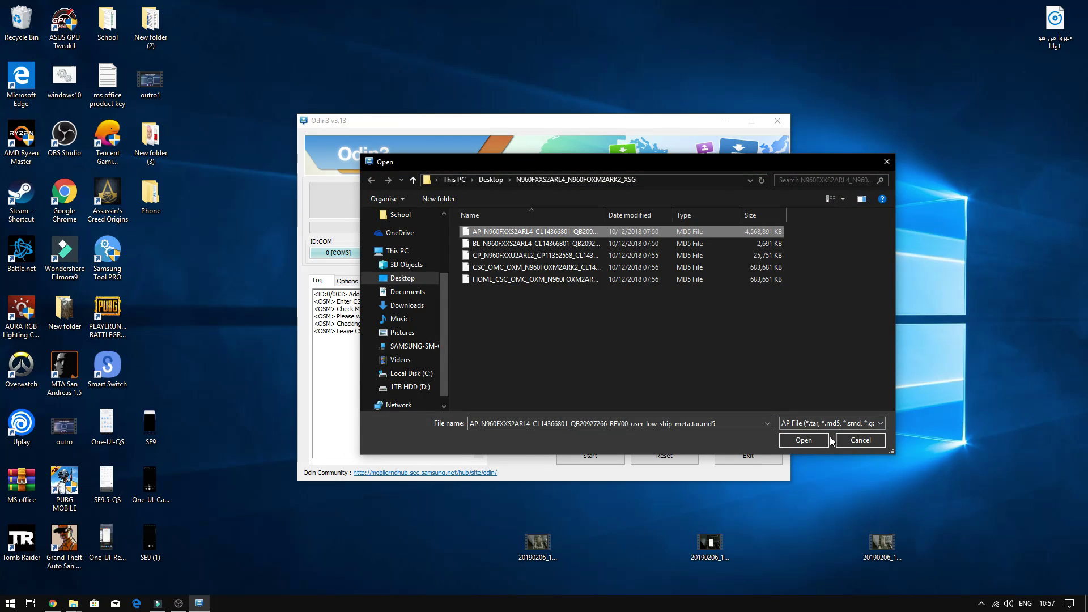
pyautogui.click(811, 440)
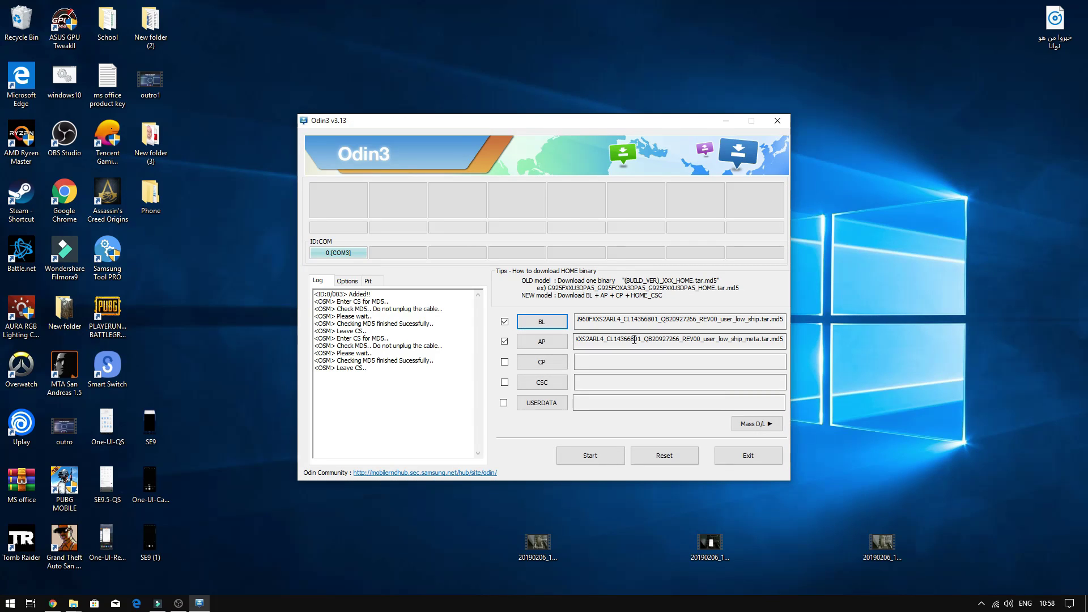
# Load the CP_N960FXXU2ARL2 modem file into the CP slot.
pyautogui.click(542, 362)
pyautogui.click(497, 256)
pyautogui.click(804, 441)
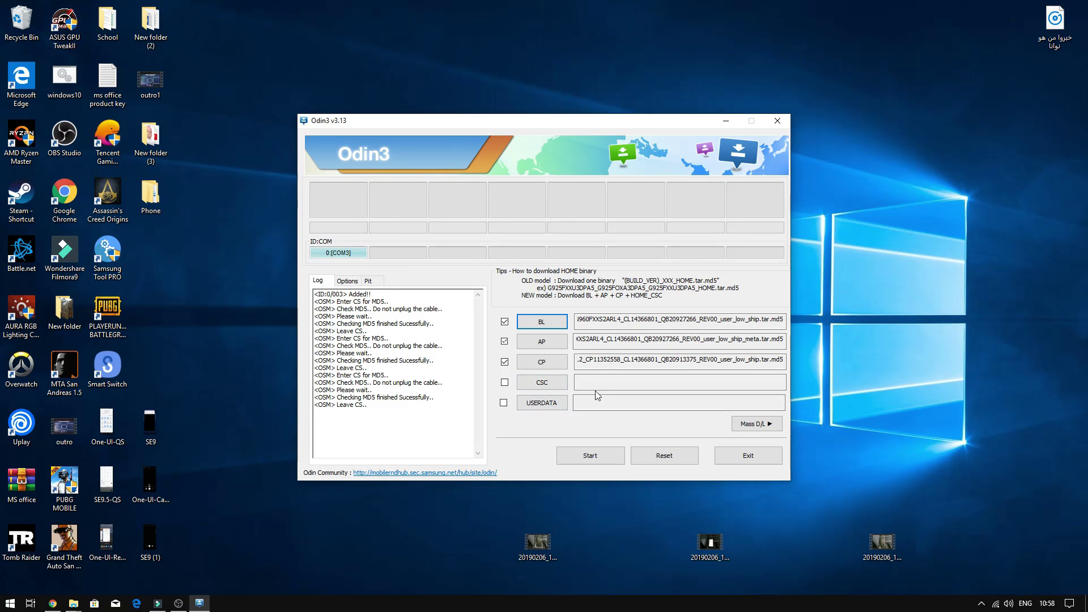
# Load the CSC_OMC_OXM_N960FOXM2ARK2 file, rather than the HOME_CSC one, into the CSC slot.
pyautogui.click(547, 384)
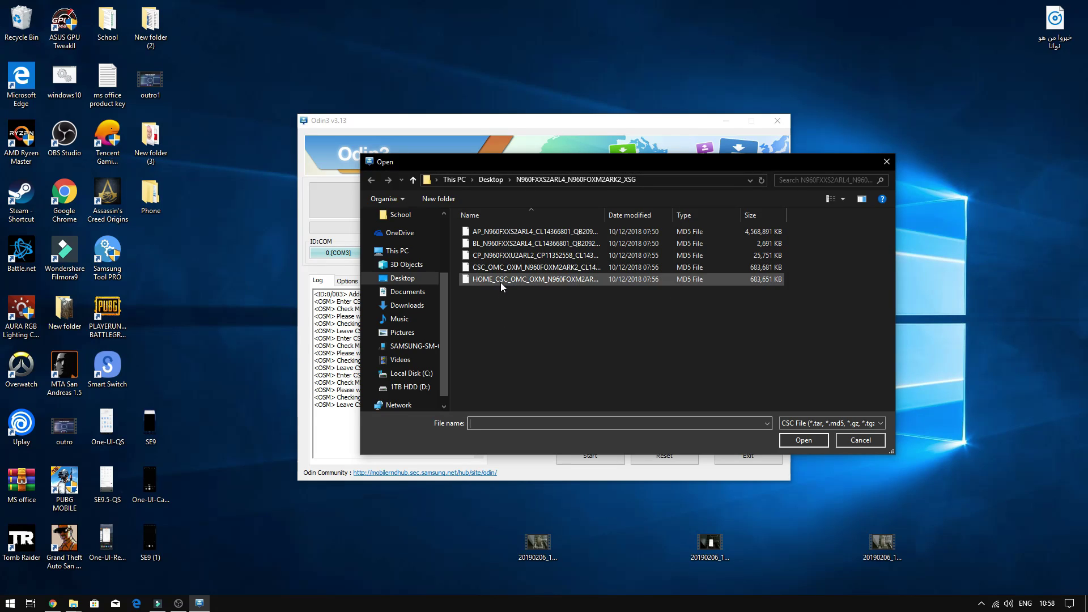
pyautogui.click(496, 281)
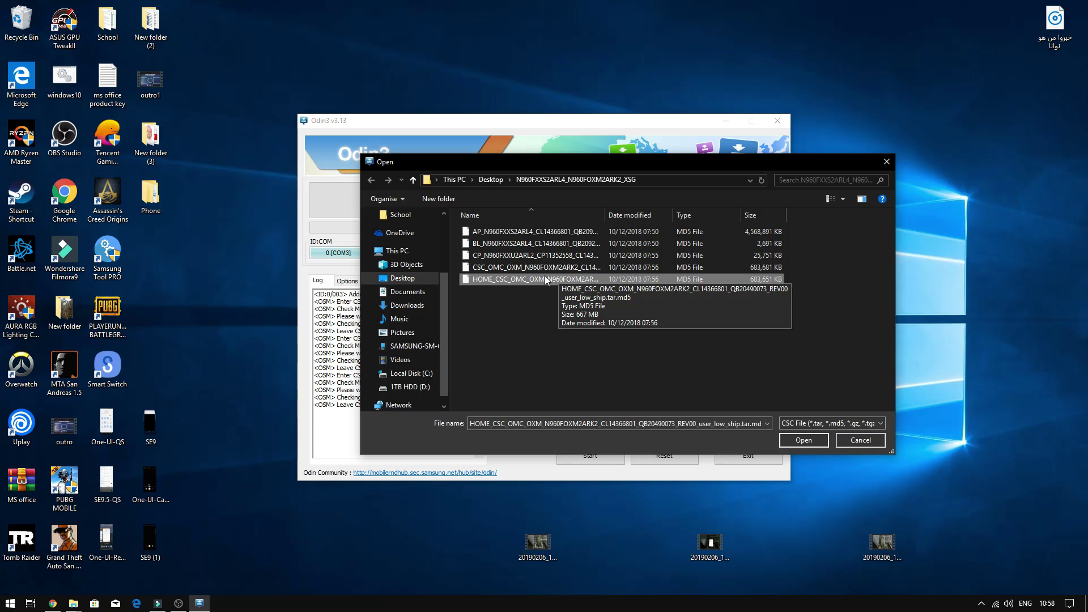
pyautogui.click(509, 269)
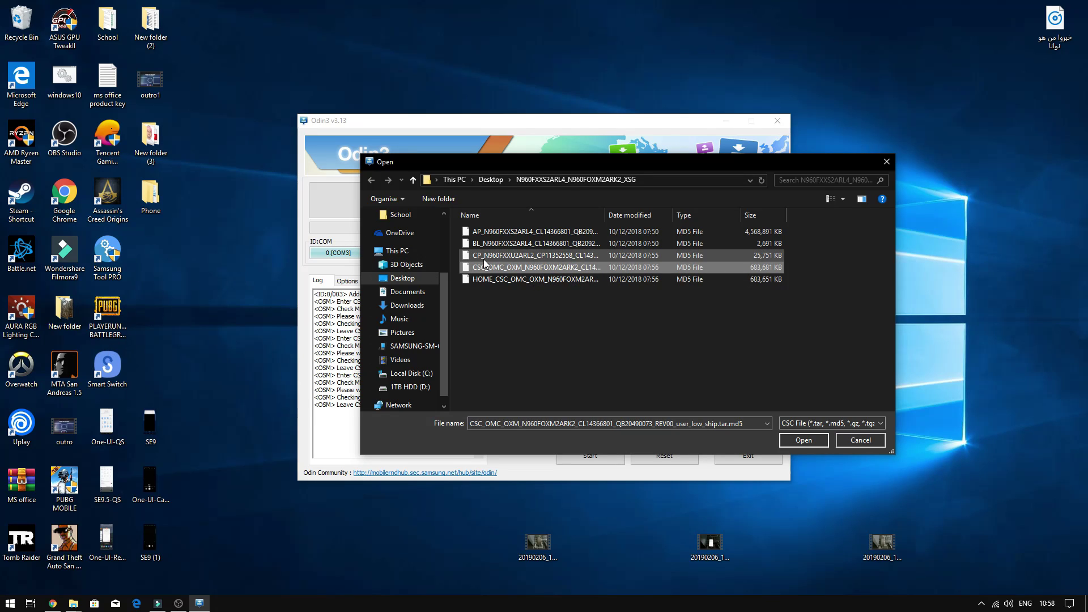
pyautogui.click(804, 441)
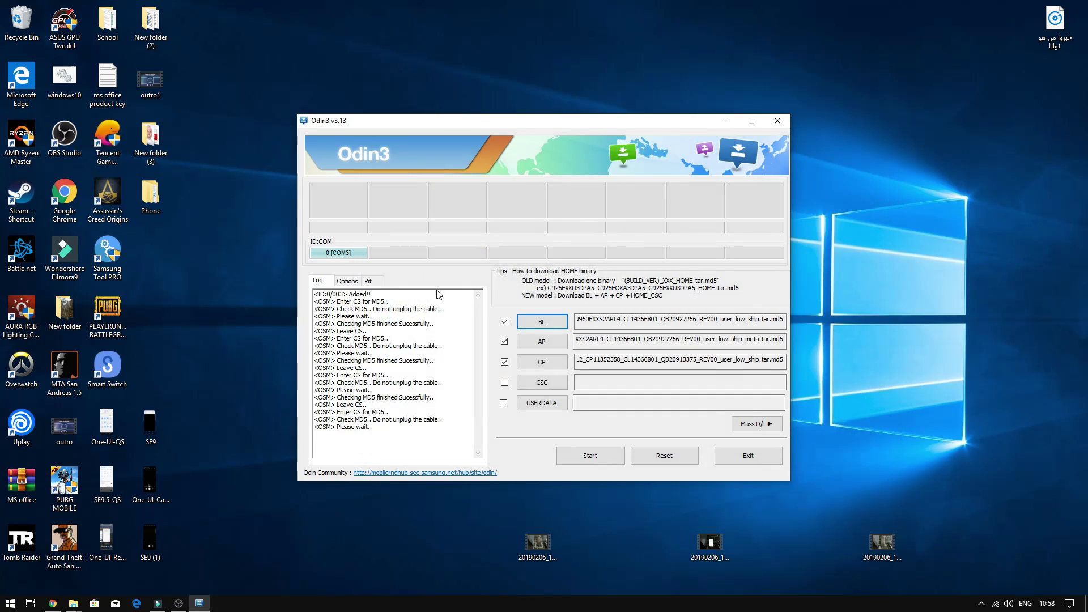
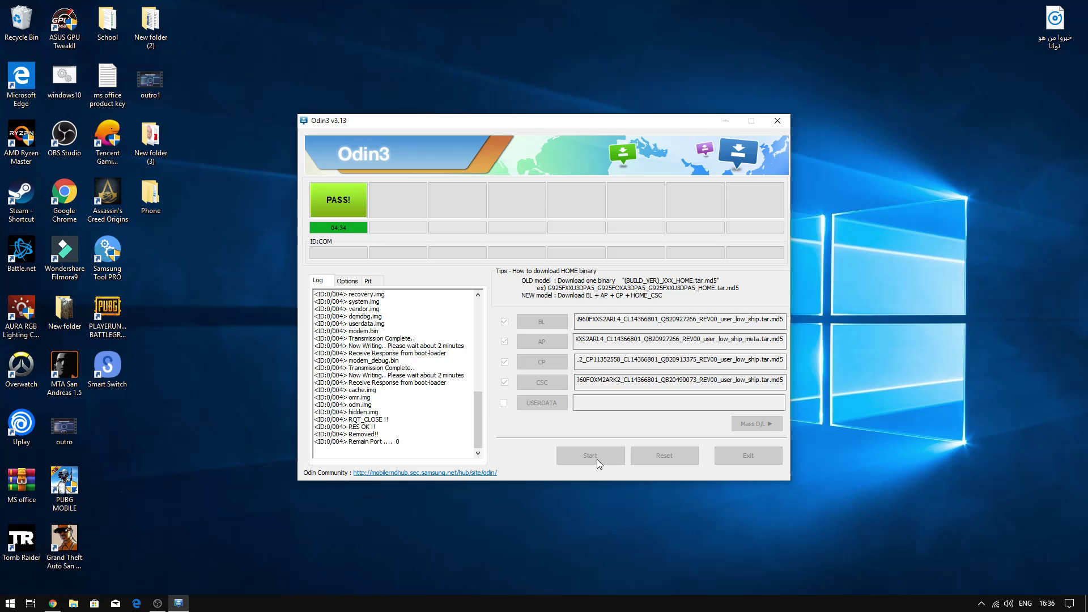
# Exit Odin and close the Galaxy Note9 folder window to clear the desktop.
pyautogui.click(727, 460)
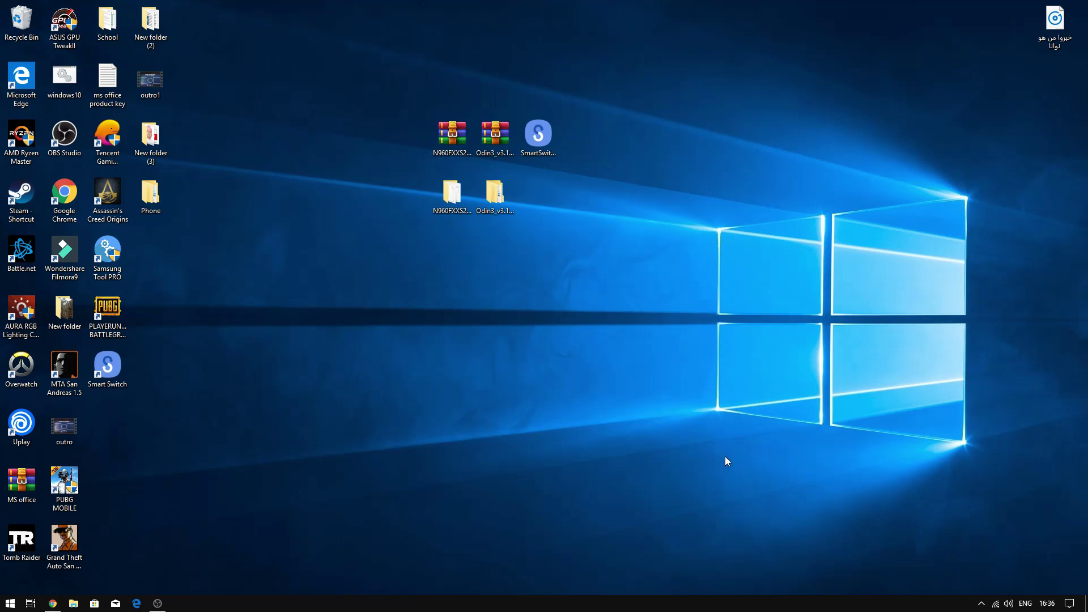
pyautogui.rightClick(613, 266)
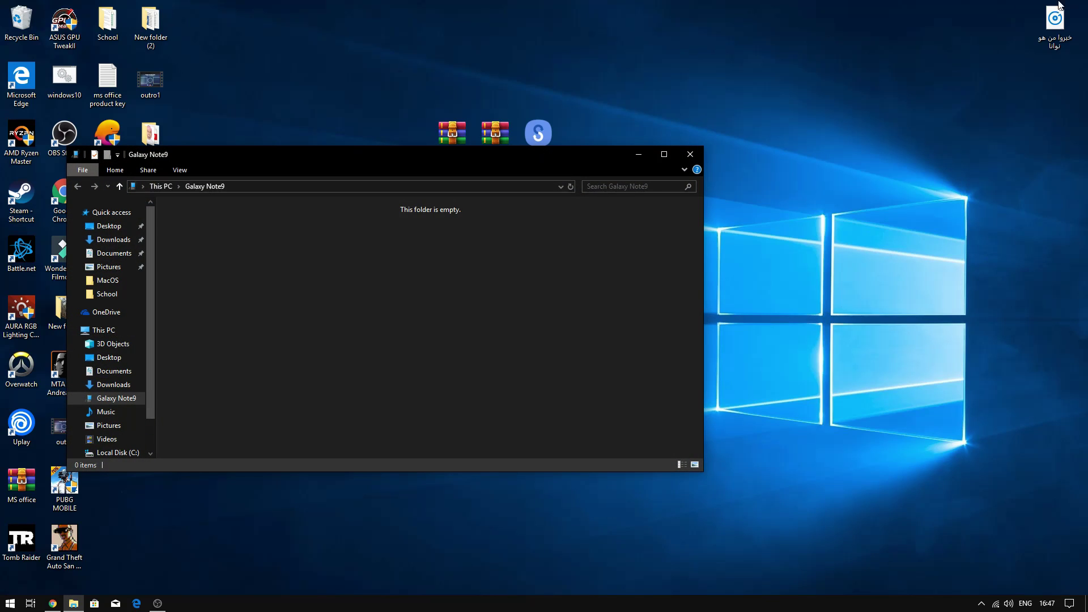
pyautogui.click(690, 153)
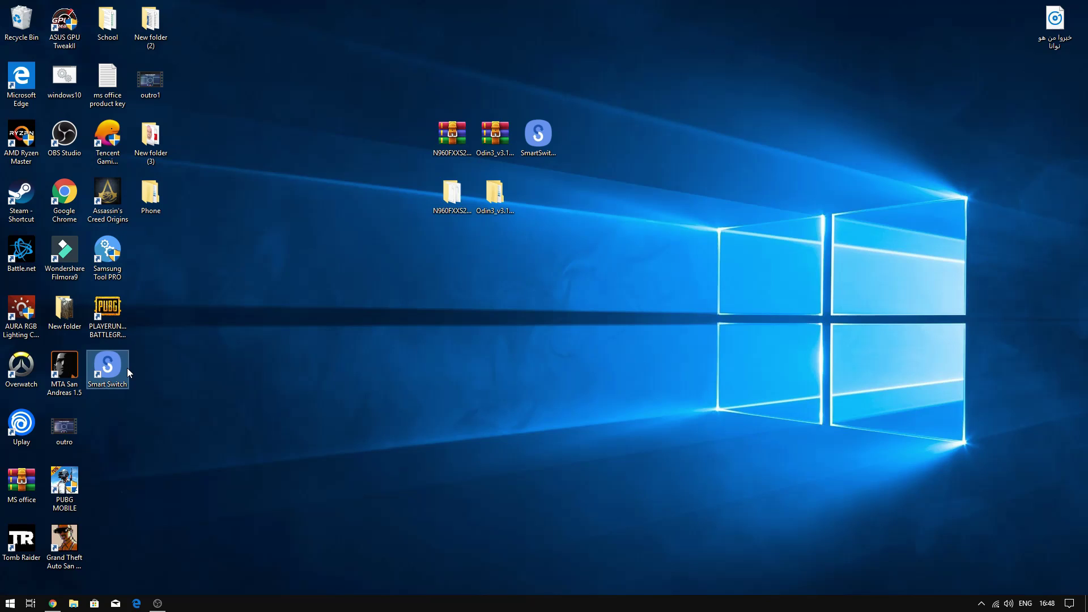
# Refresh the desktop, launch Smart Switch and update the Smart Switch app on the connected phone.
pyautogui.rightClick(146, 356)
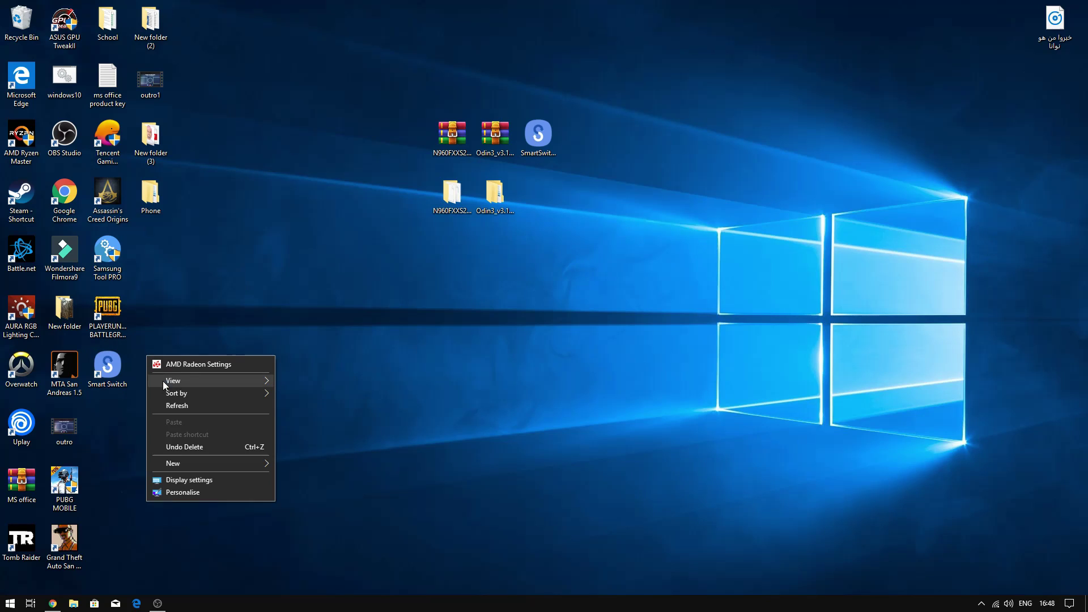
pyautogui.click(166, 405)
pyautogui.doubleClick(113, 365)
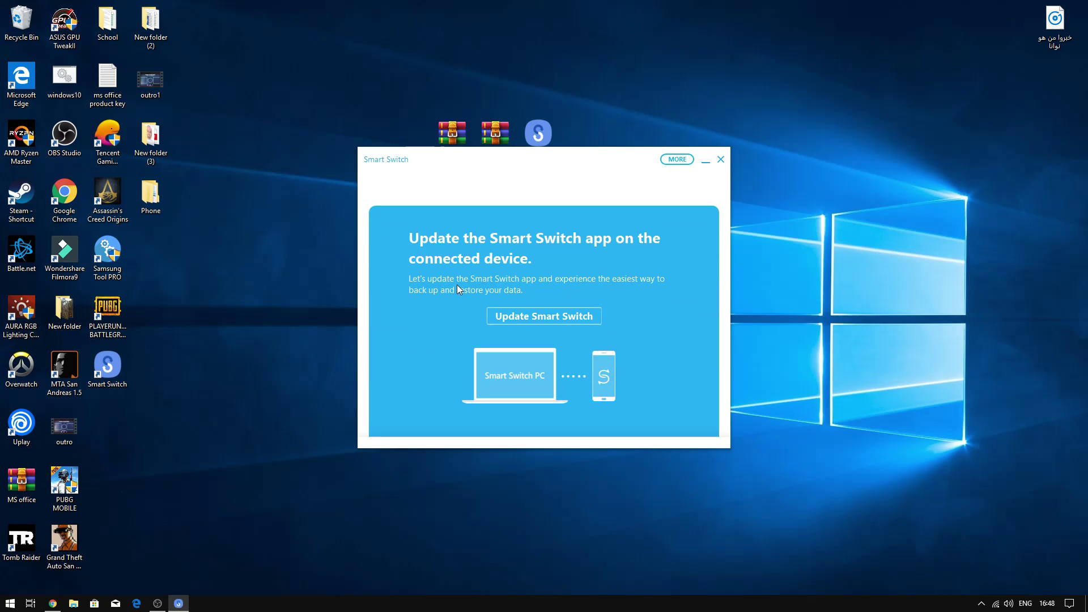
pyautogui.click(545, 315)
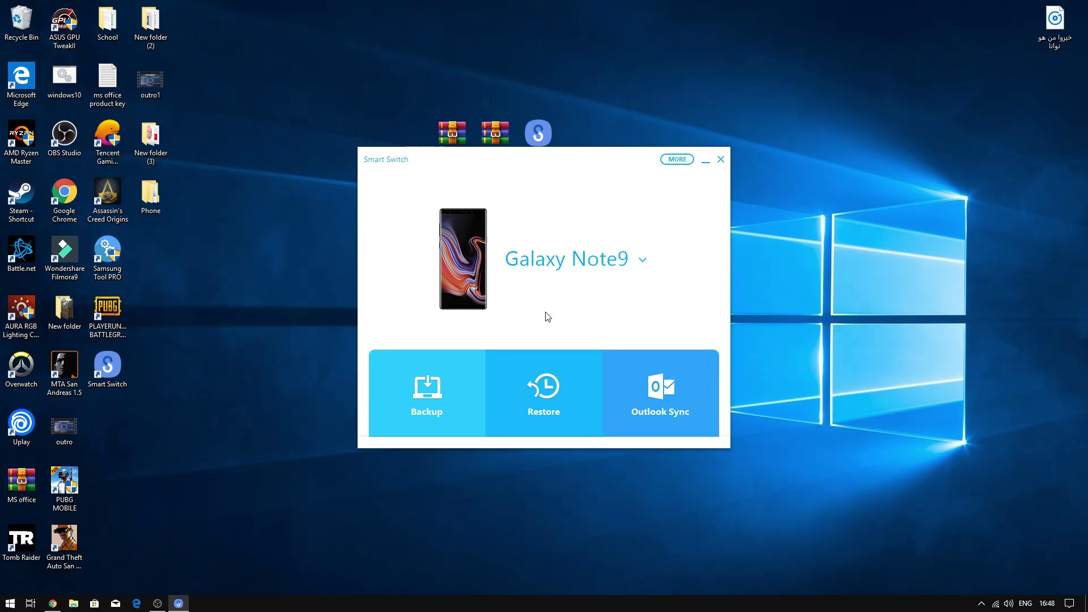
# Restore the Galaxy Note9 backup from 06/02/2019 15:35:34 to the phone, keeping all available content selected.
pyautogui.click(533, 390)
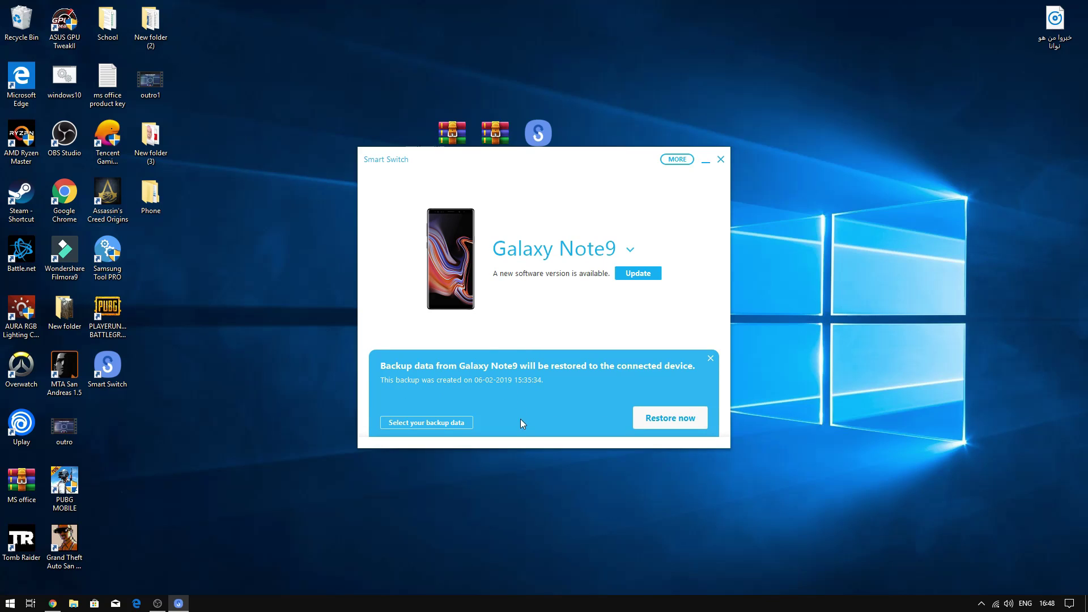
pyautogui.click(456, 423)
pyautogui.scroll(-3, 545, 330)
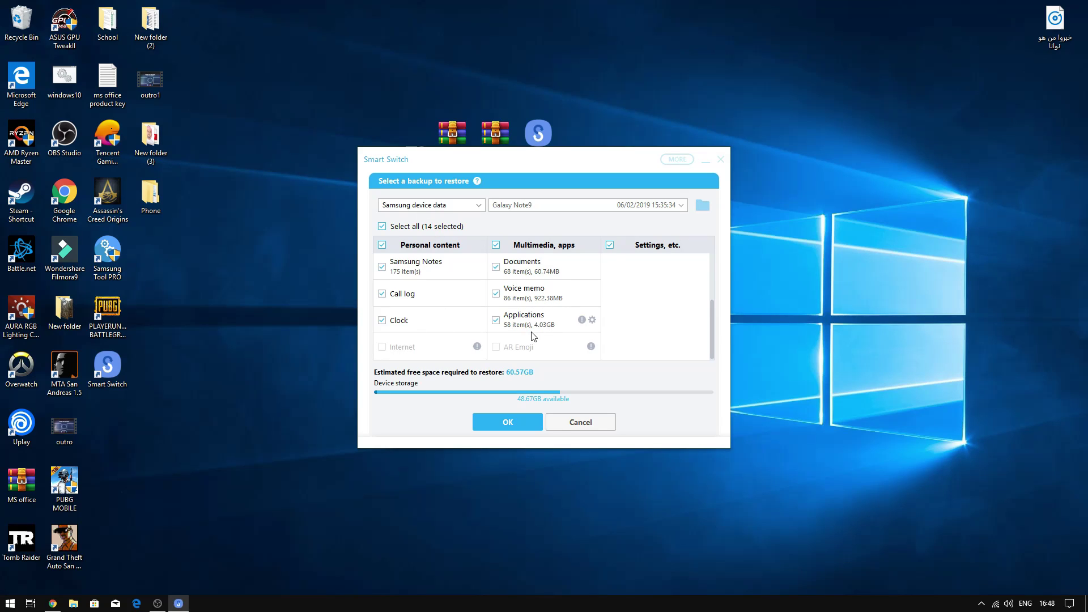
pyautogui.scroll(3, 534, 337)
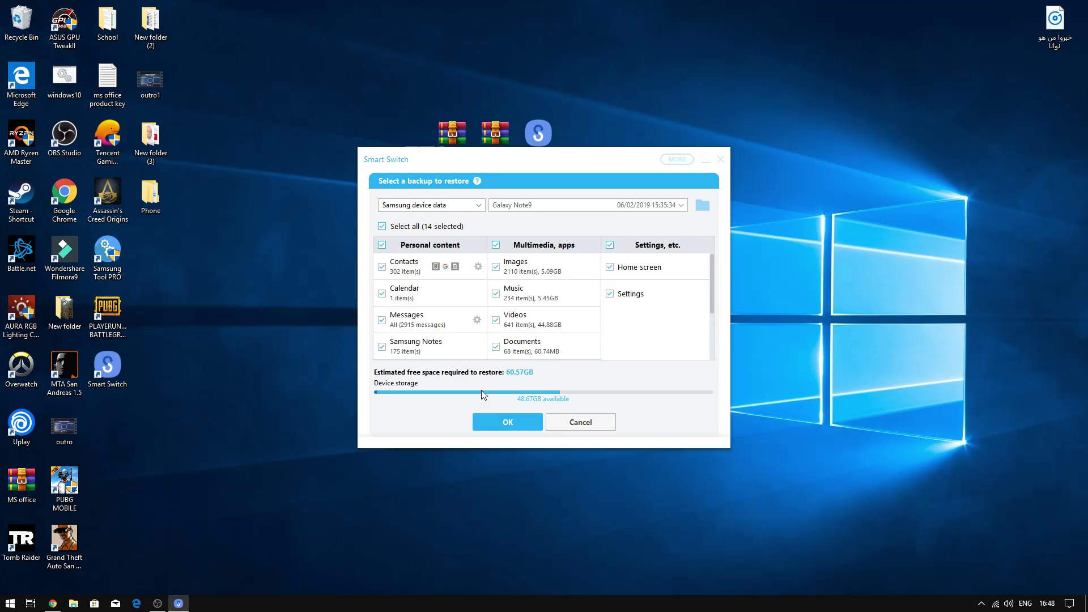
pyautogui.click(512, 425)
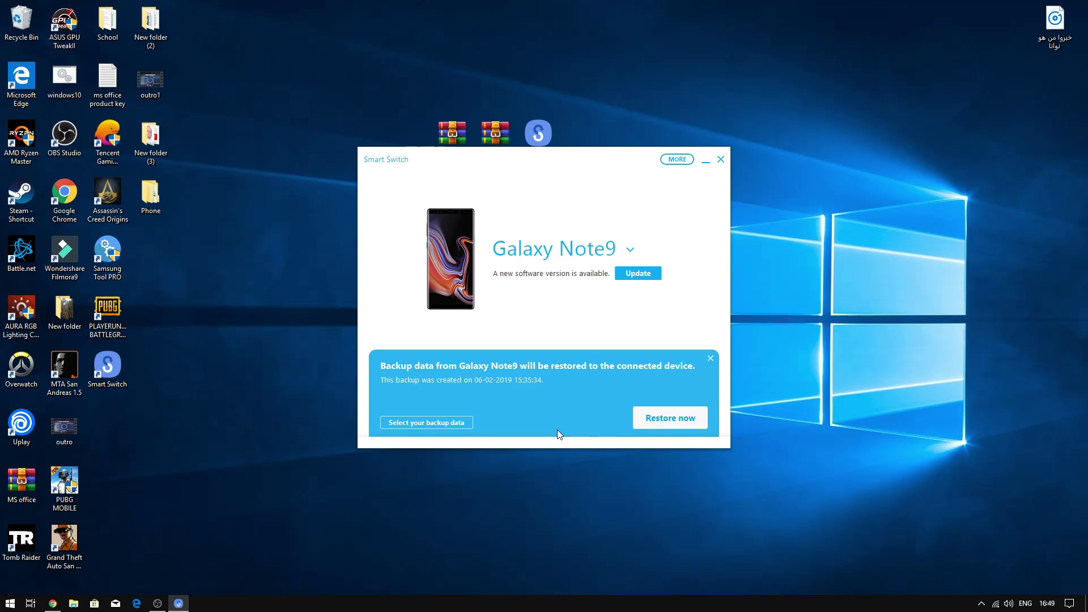
pyautogui.click(681, 414)
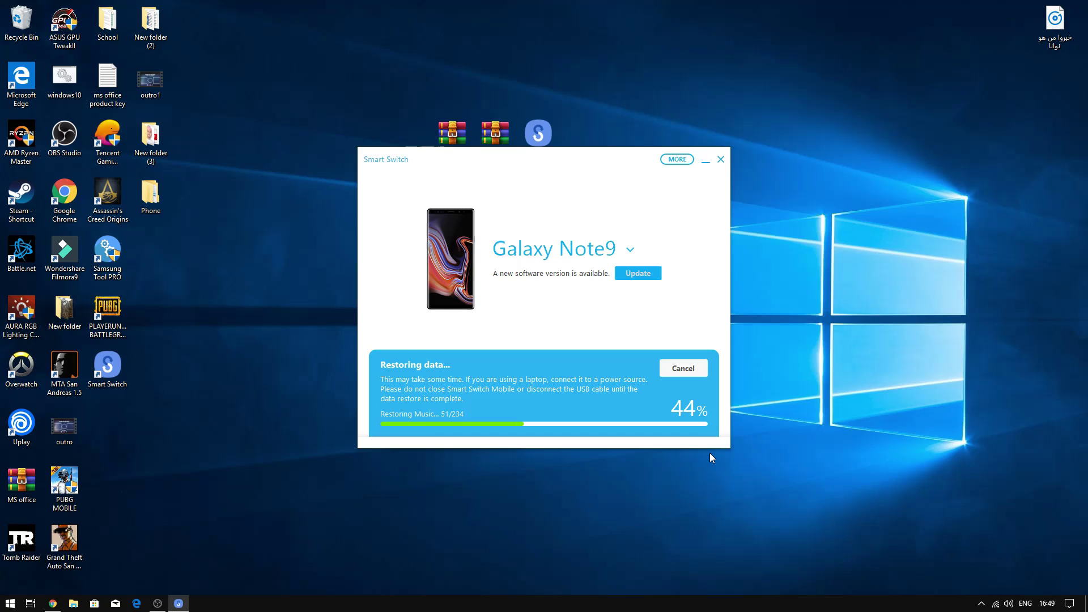